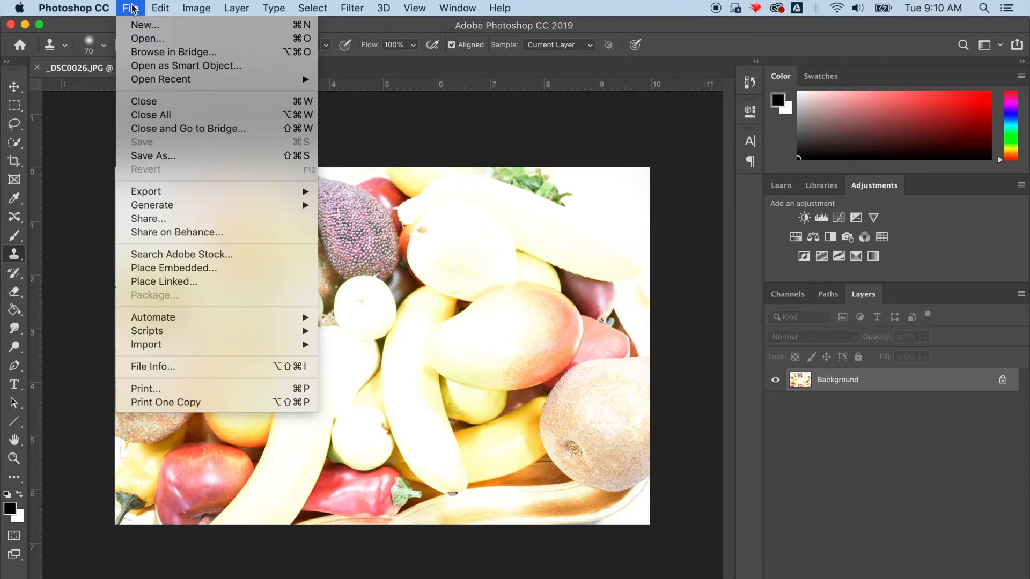
# Start Merge to HDR Pro and add _DSC0030.JPG from the HDR Object Sample copy folder as a source file.
pyautogui.moveTo(166, 332)
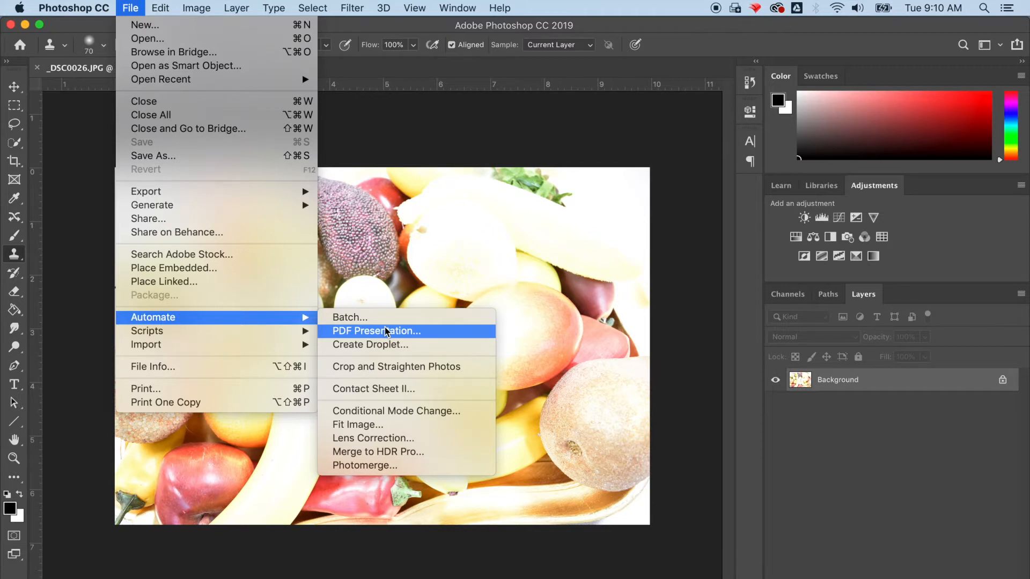
pyautogui.click(385, 454)
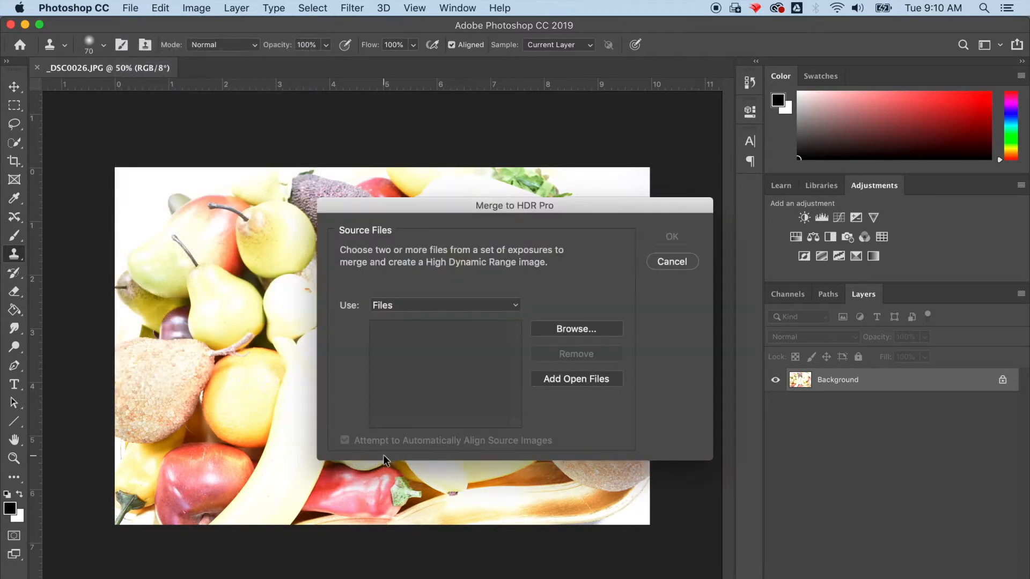
pyautogui.click(569, 330)
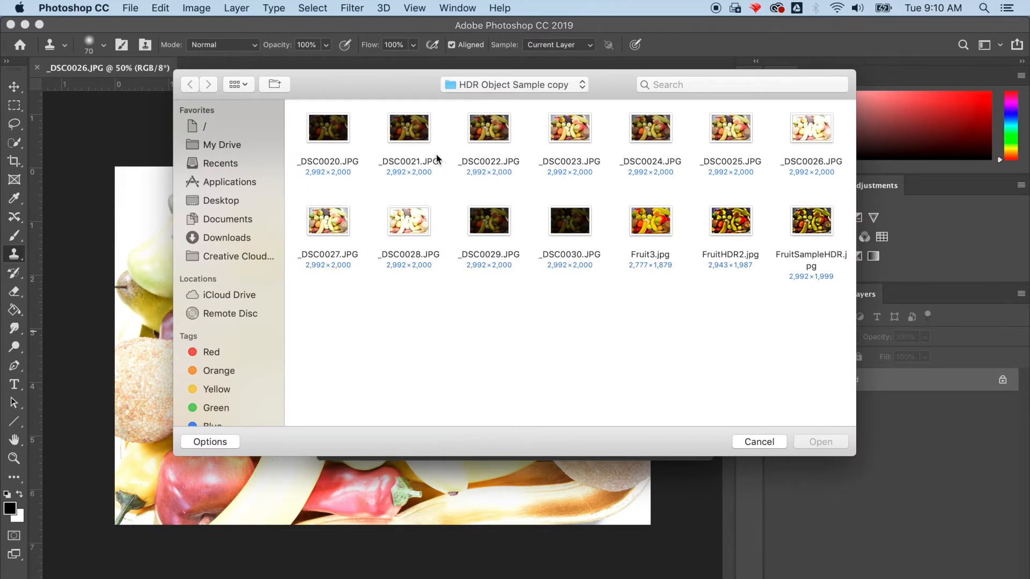
pyautogui.click(558, 220)
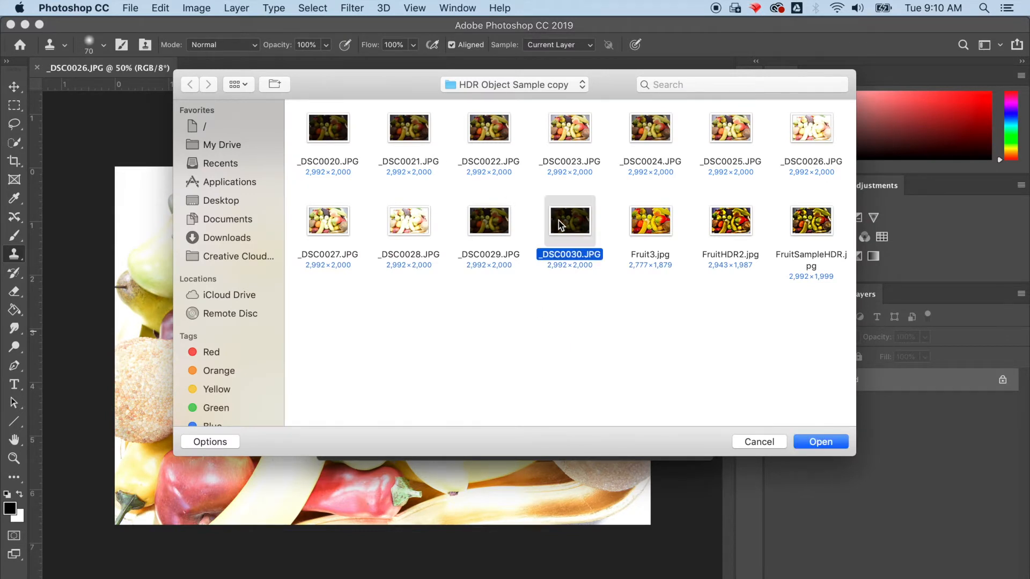
pyautogui.click(821, 443)
# Add _DSC0028.JPG and _DSC0024.JPG to the HDR source files.
pyautogui.click(569, 329)
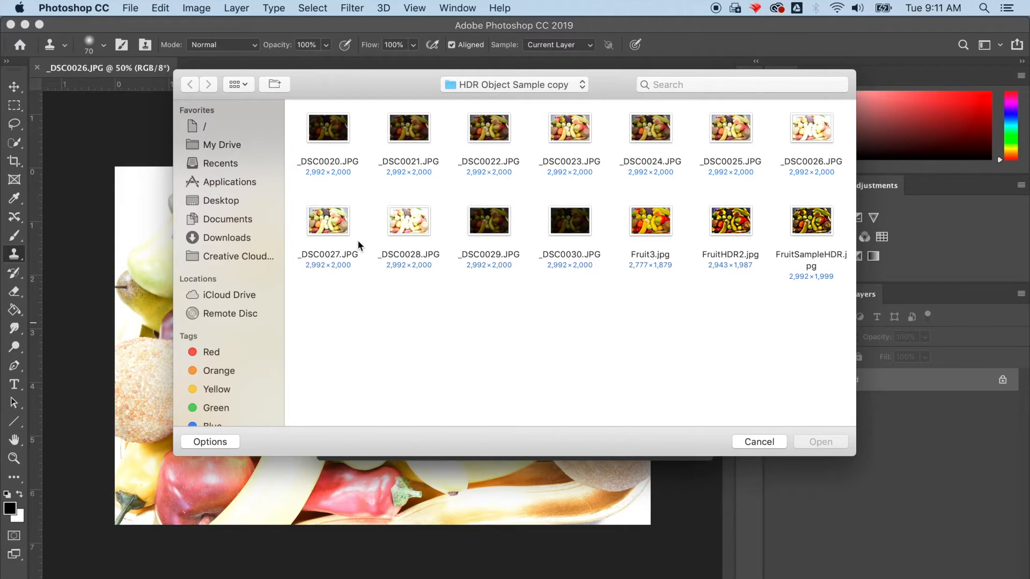
pyautogui.click(399, 237)
pyautogui.click(826, 441)
pyautogui.click(601, 330)
pyautogui.click(652, 130)
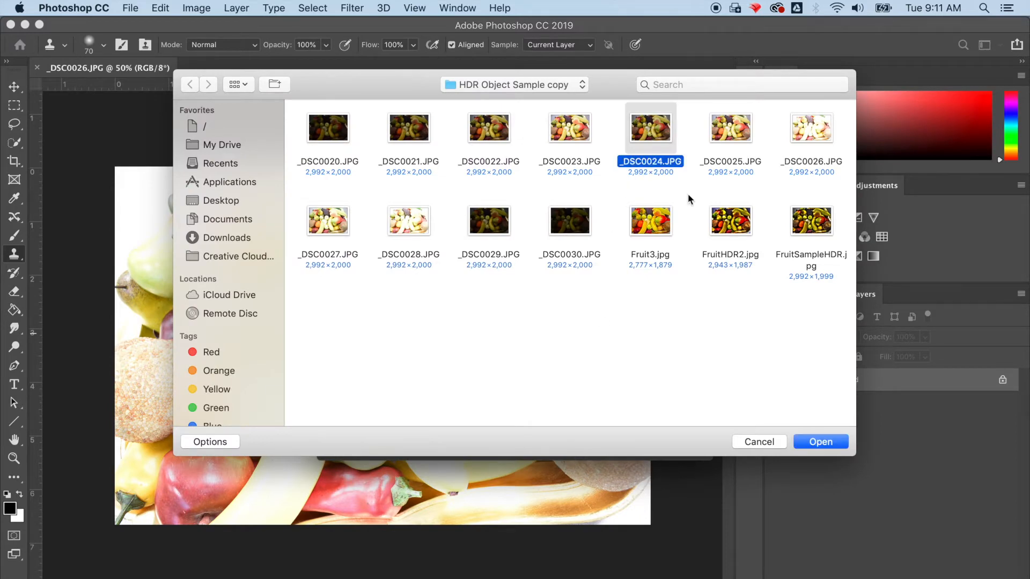
pyautogui.click(821, 442)
# Add _DSC0021.JPG as the fourth source file and load the exposures into the HDR merge with automatic alignment on.
pyautogui.click(554, 326)
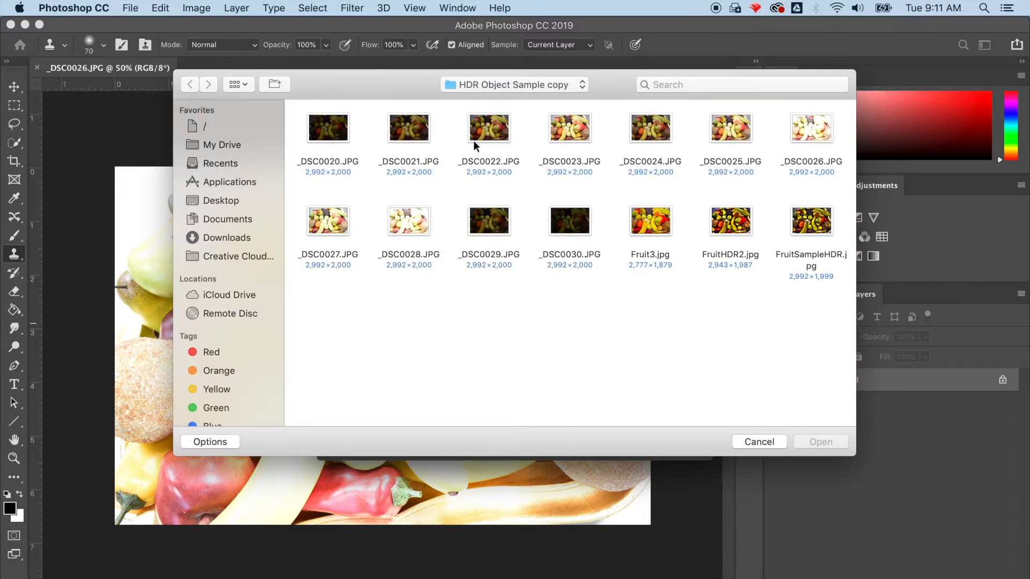
pyautogui.click(415, 131)
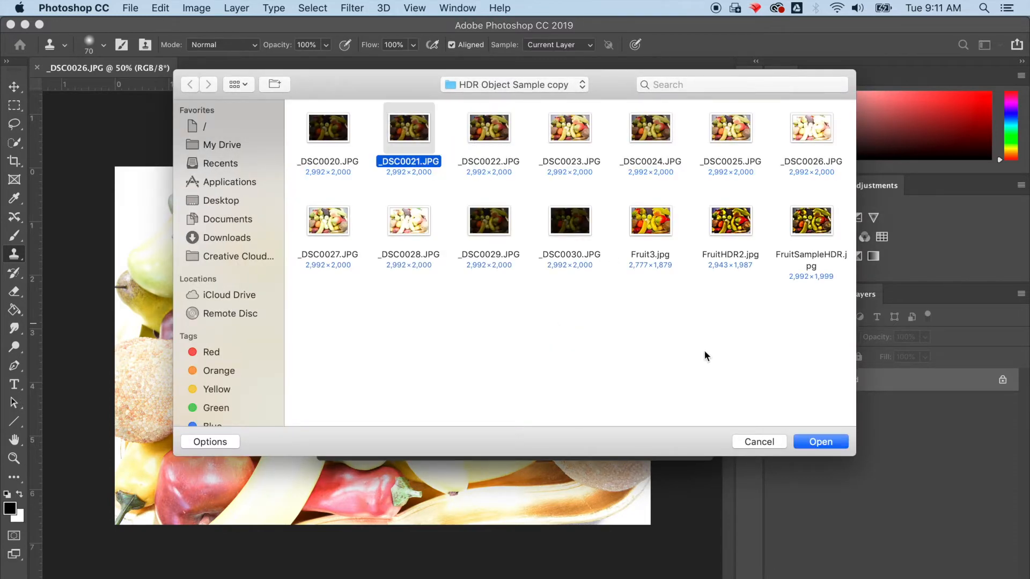
pyautogui.click(821, 442)
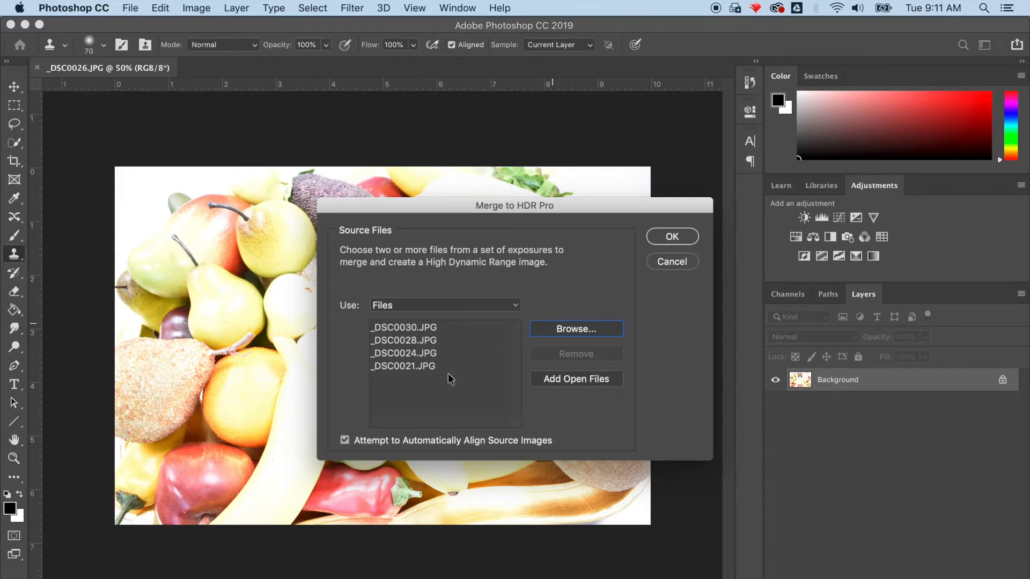
pyautogui.click(665, 235)
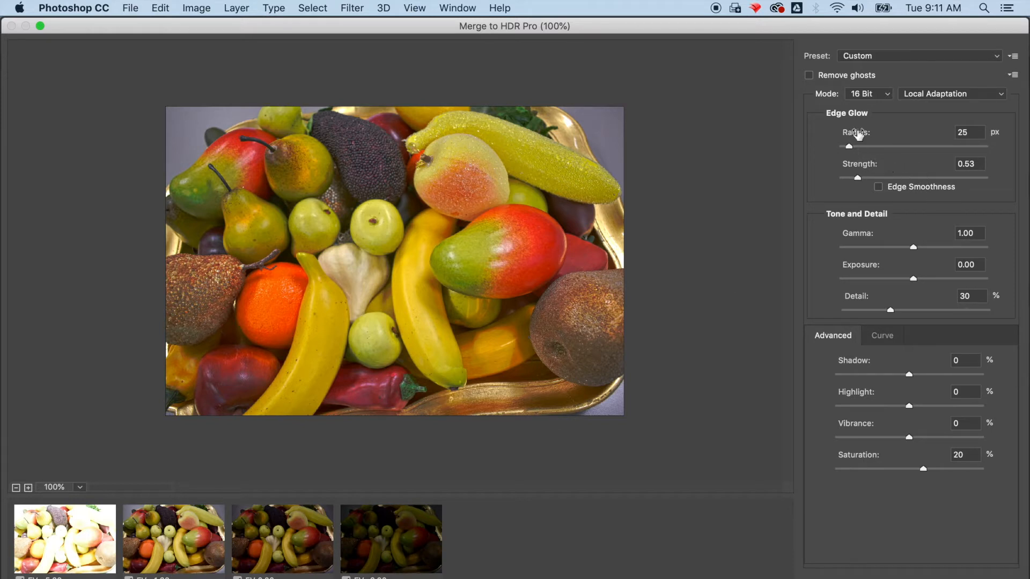
# Try the Surrealistic, Surrealistic Low Contrast and Scott5 presets on the merged fruit image.
pyautogui.click(884, 59)
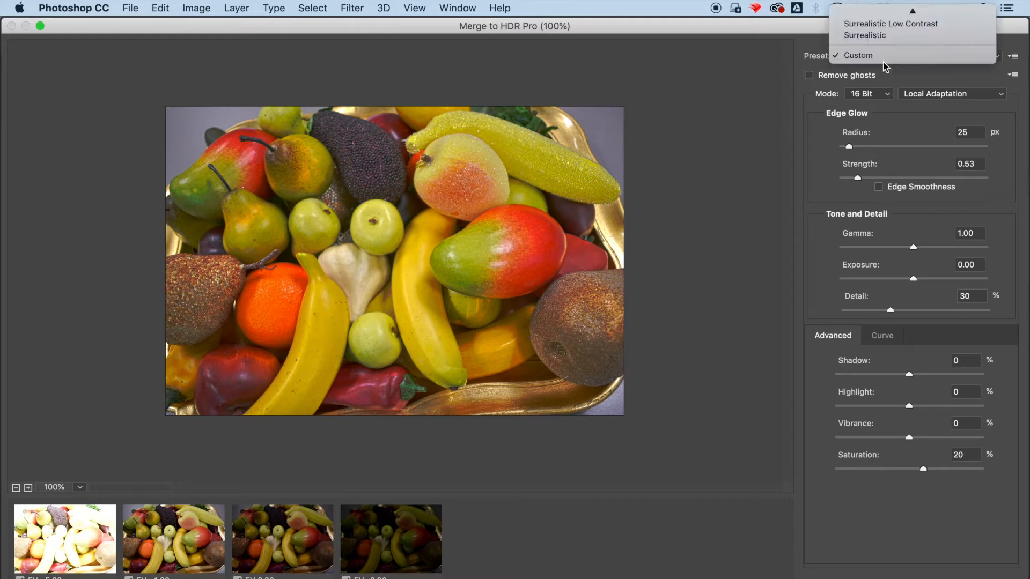
pyautogui.click(882, 36)
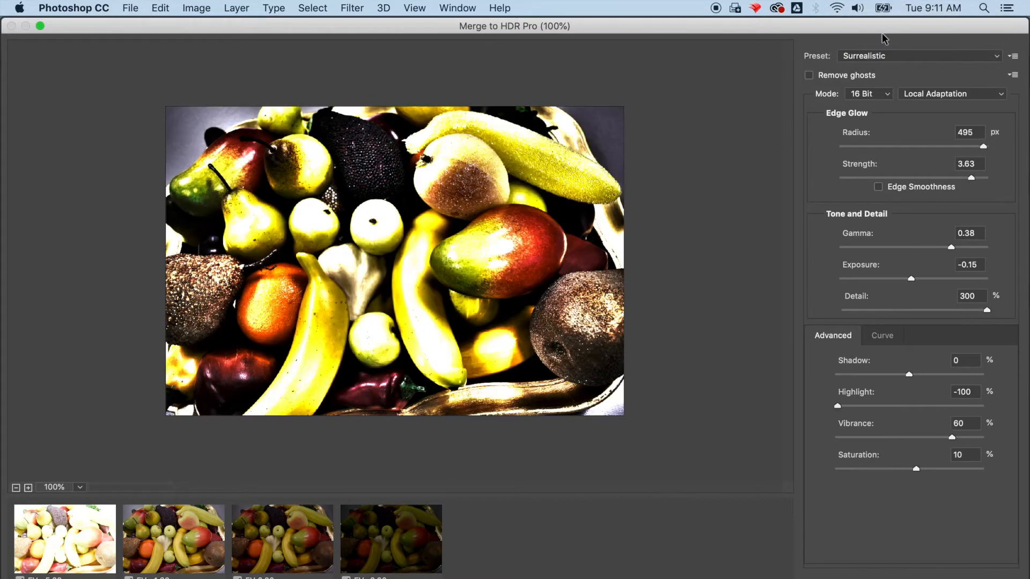
pyautogui.click(888, 57)
pyautogui.click(886, 44)
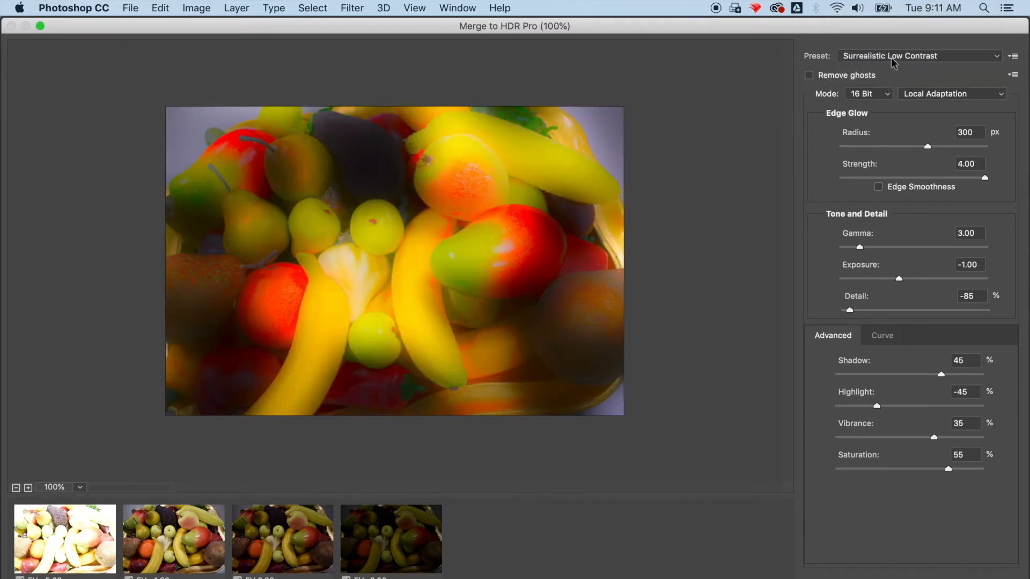
pyautogui.click(893, 63)
pyautogui.click(889, 33)
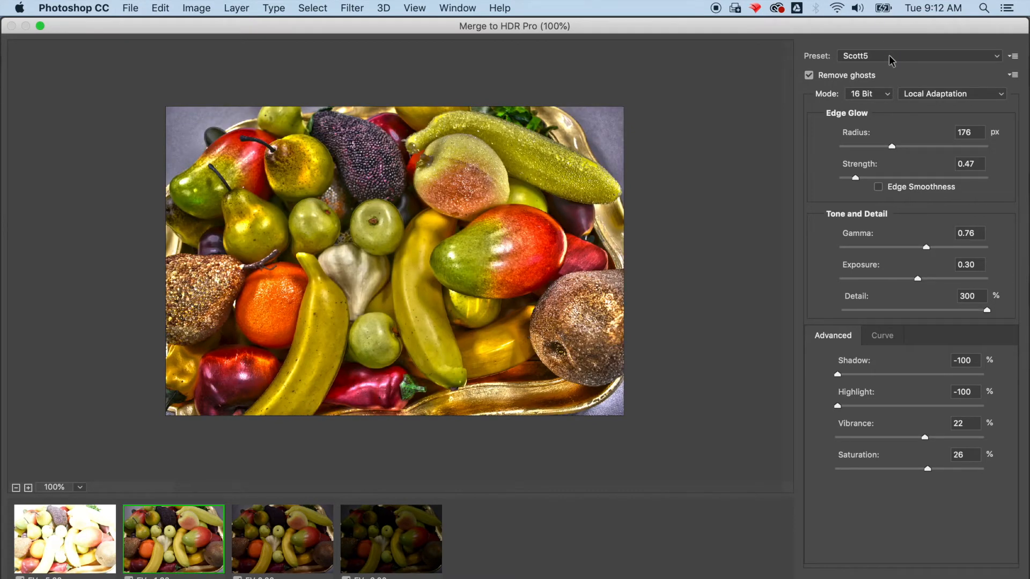
# Try the Photorealistic and City Twilight presets on the merged fruit image.
pyautogui.click(889, 56)
pyautogui.click(886, 23)
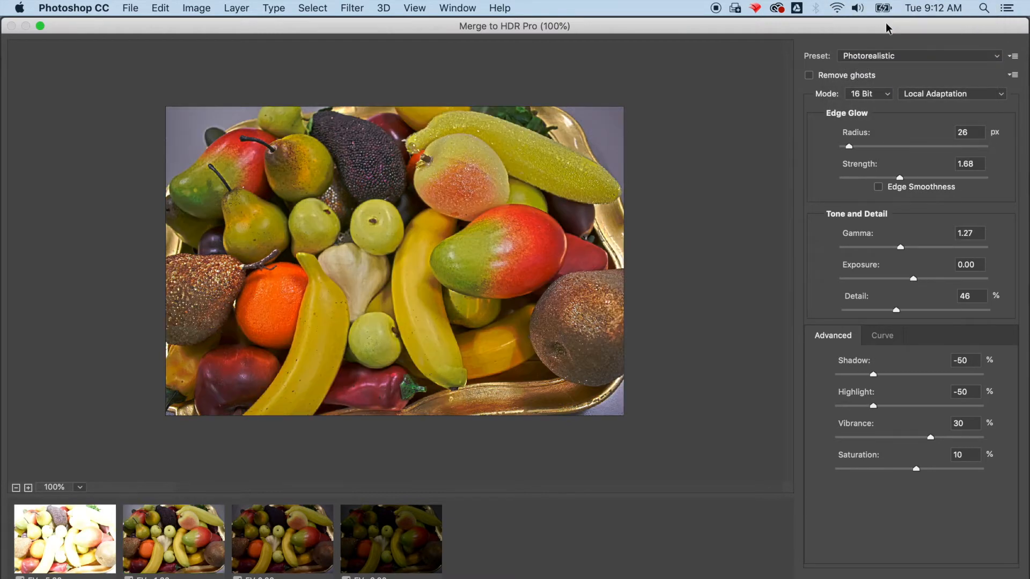
pyautogui.click(885, 56)
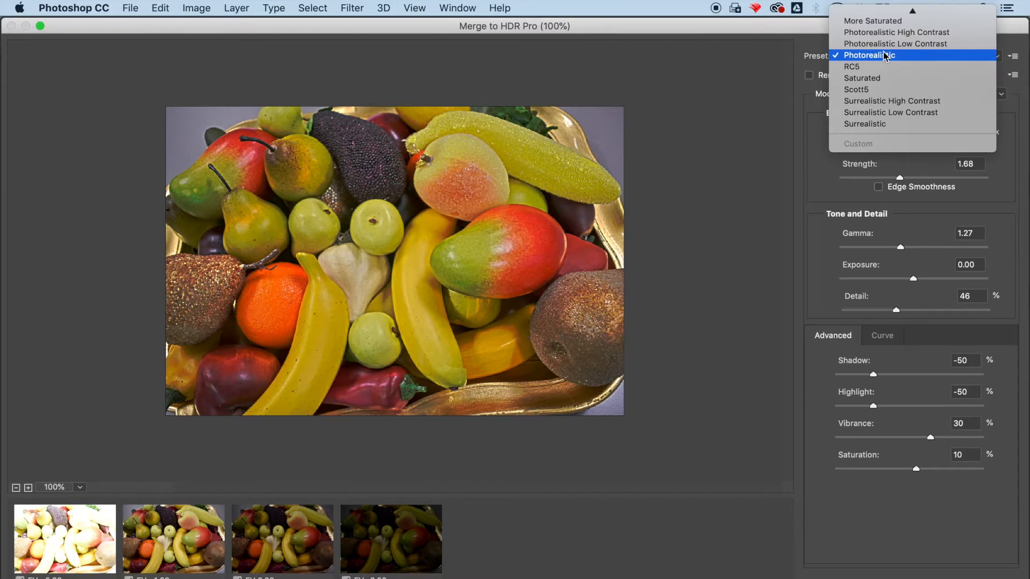
pyautogui.moveTo(877, 15)
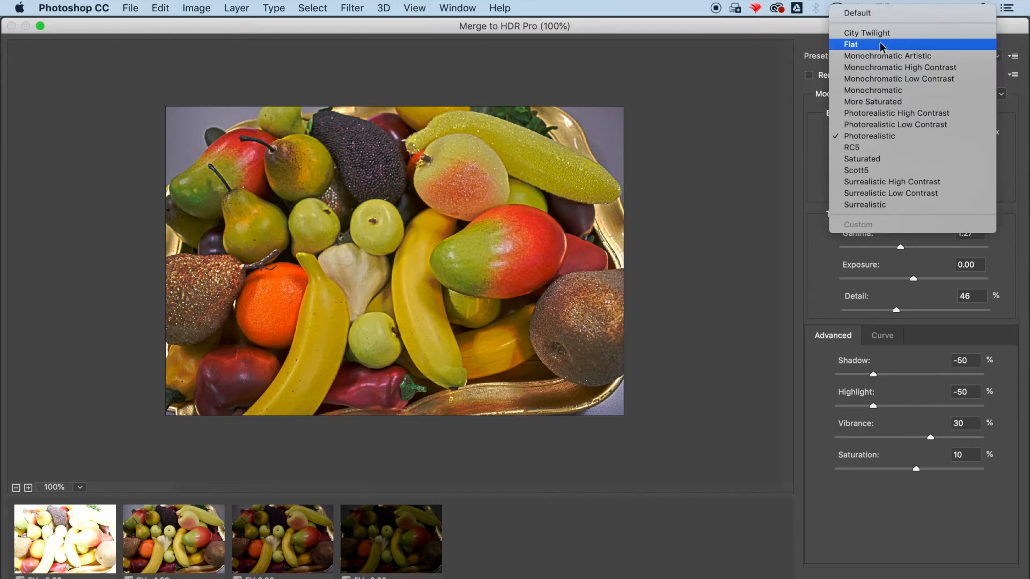
pyautogui.click(879, 35)
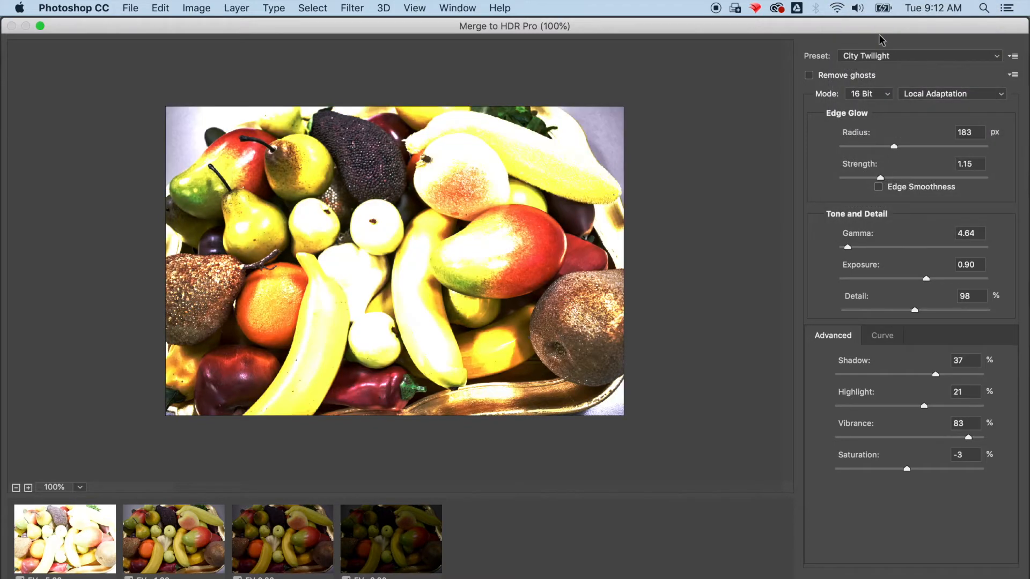
# Apply the Surrealistic preset and reduce the Edge Glow radius to 158 px.
pyautogui.click(885, 58)
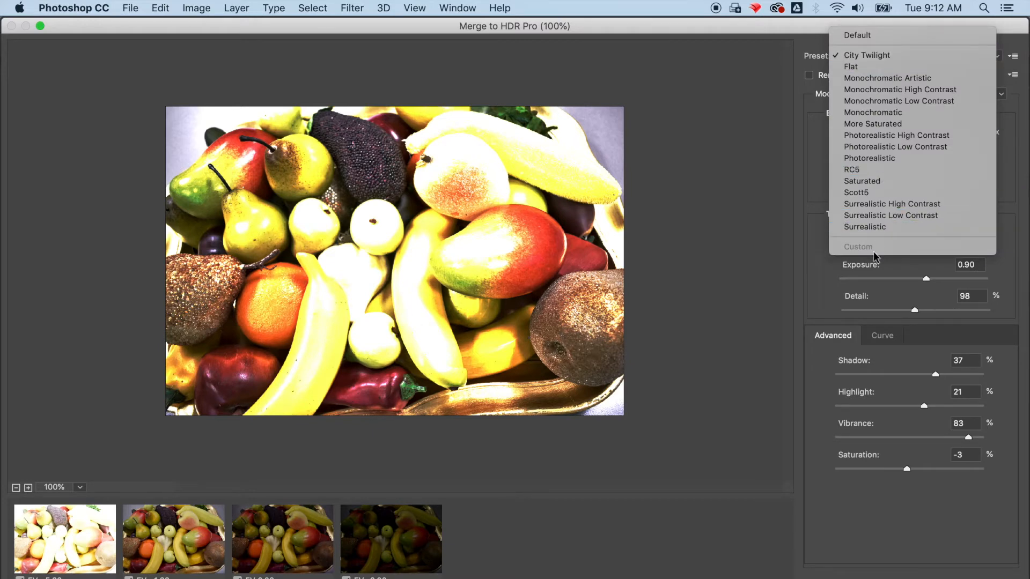
pyautogui.click(864, 227)
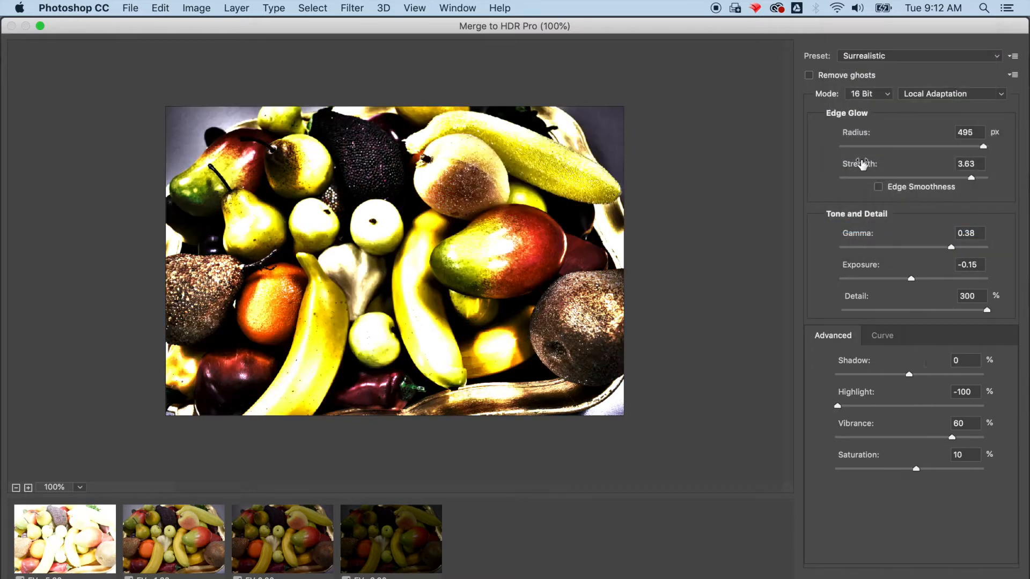
pyautogui.moveTo(985, 148); pyautogui.dragTo(887, 150)
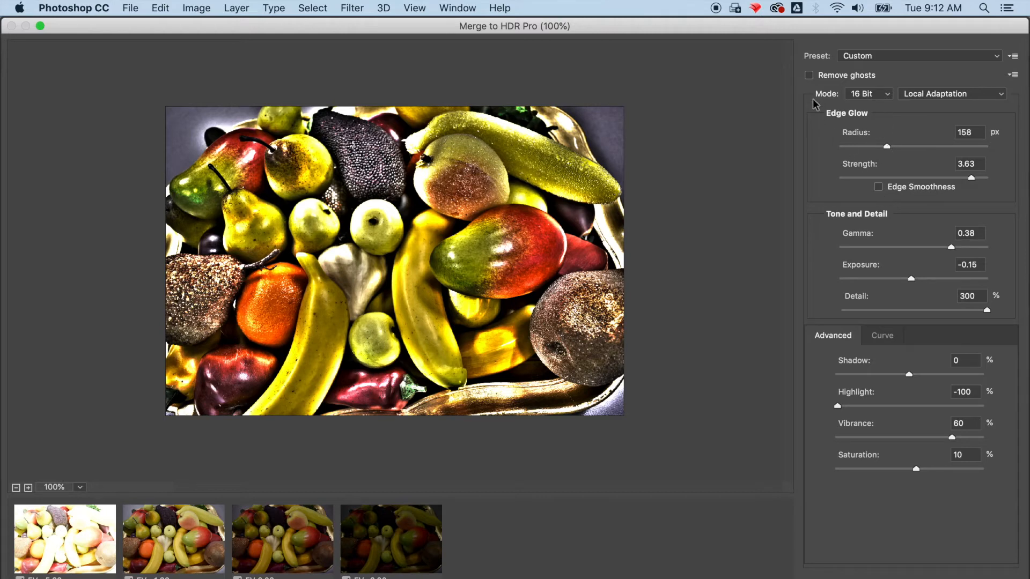
# Turn on ghost removal and try the 32 Bit and 8 Bit modes before returning to 16 Bit.
pyautogui.click(809, 76)
pyautogui.click(878, 96)
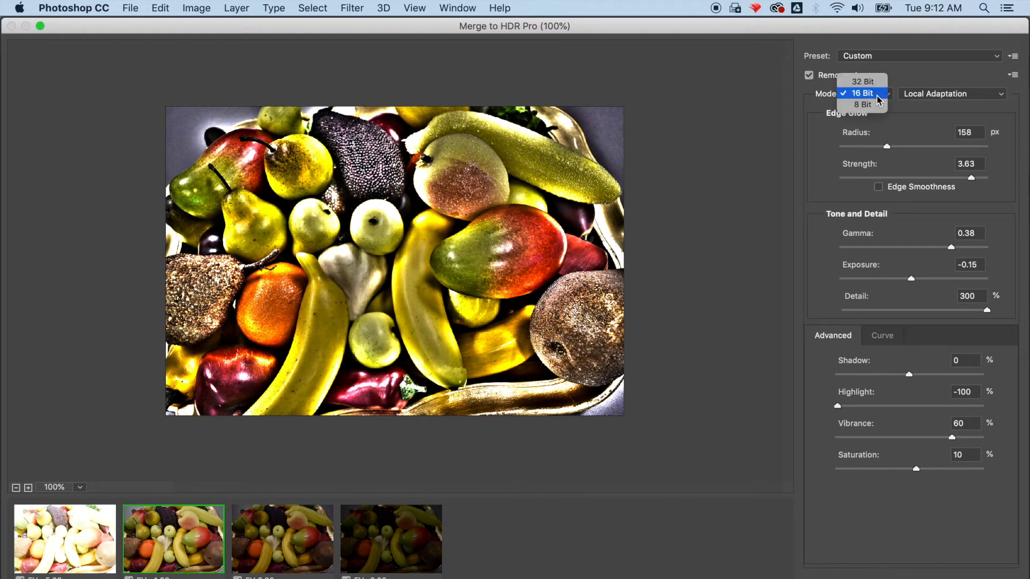
pyautogui.click(871, 84)
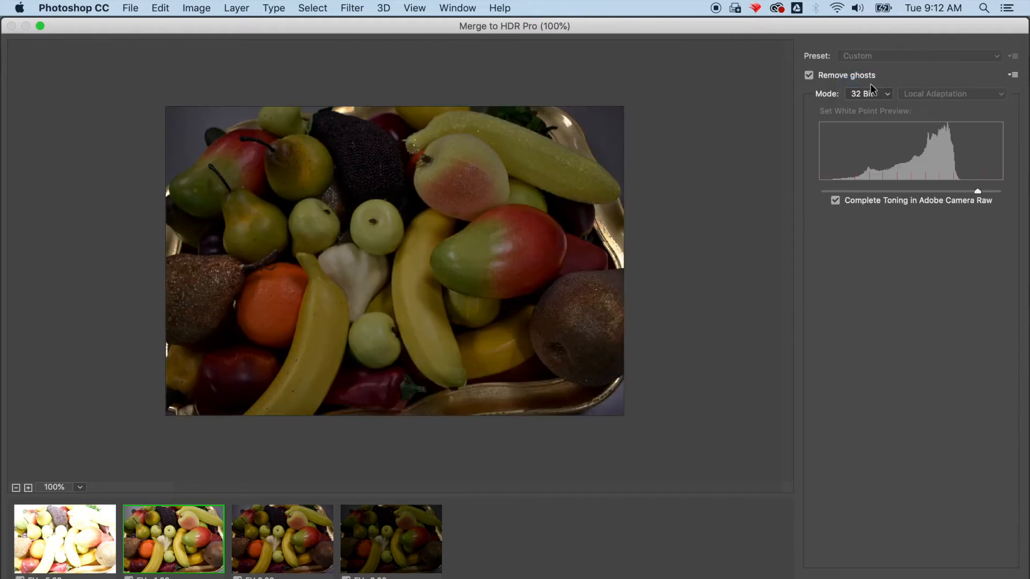
pyautogui.click(875, 94)
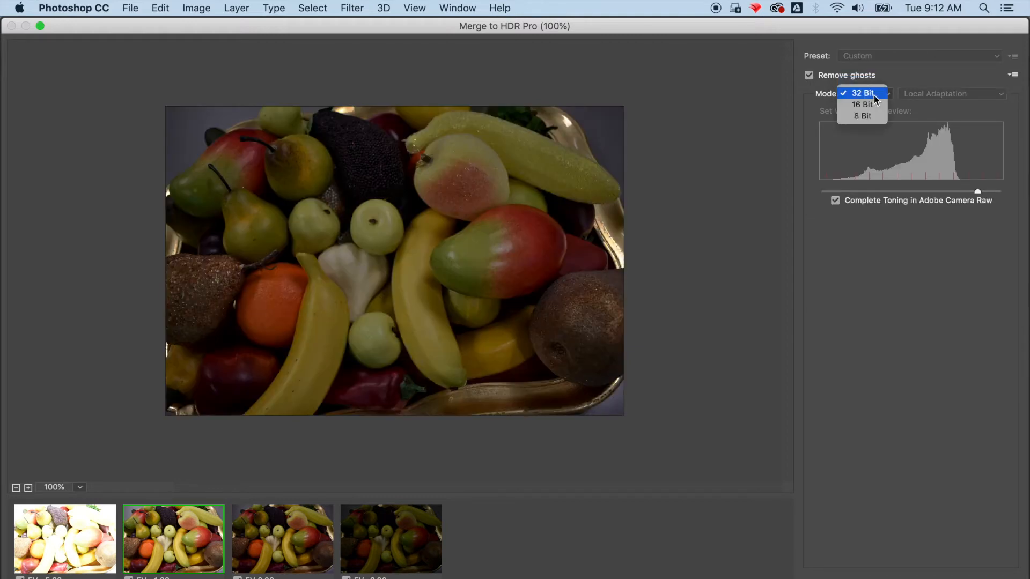
pyautogui.click(864, 116)
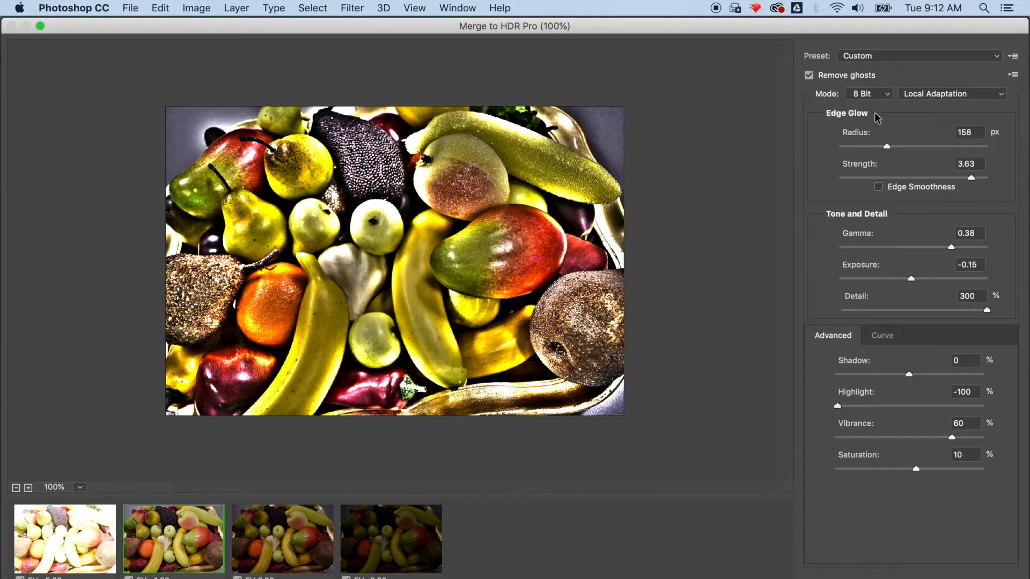
pyautogui.click(873, 96)
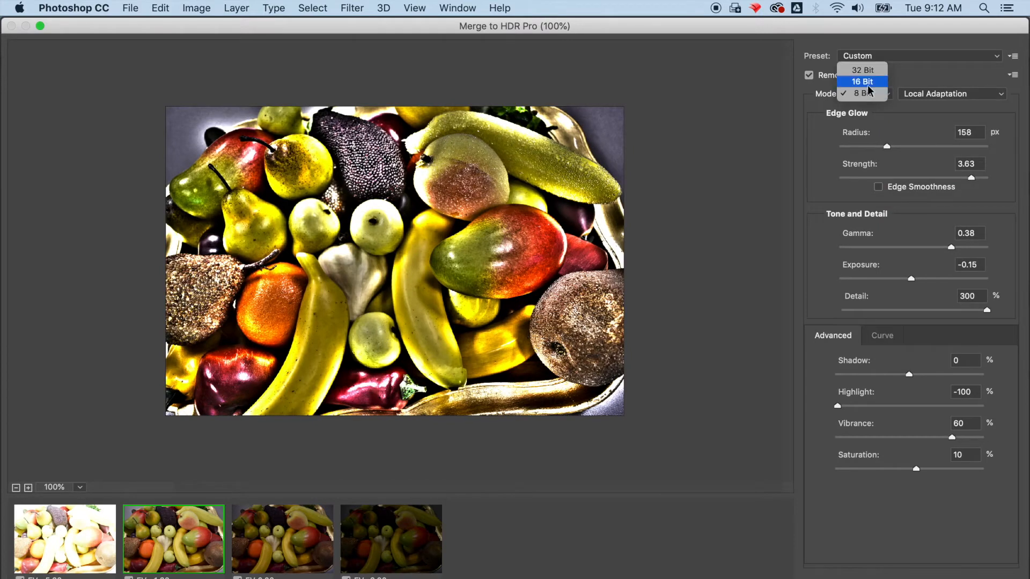
pyautogui.click(870, 82)
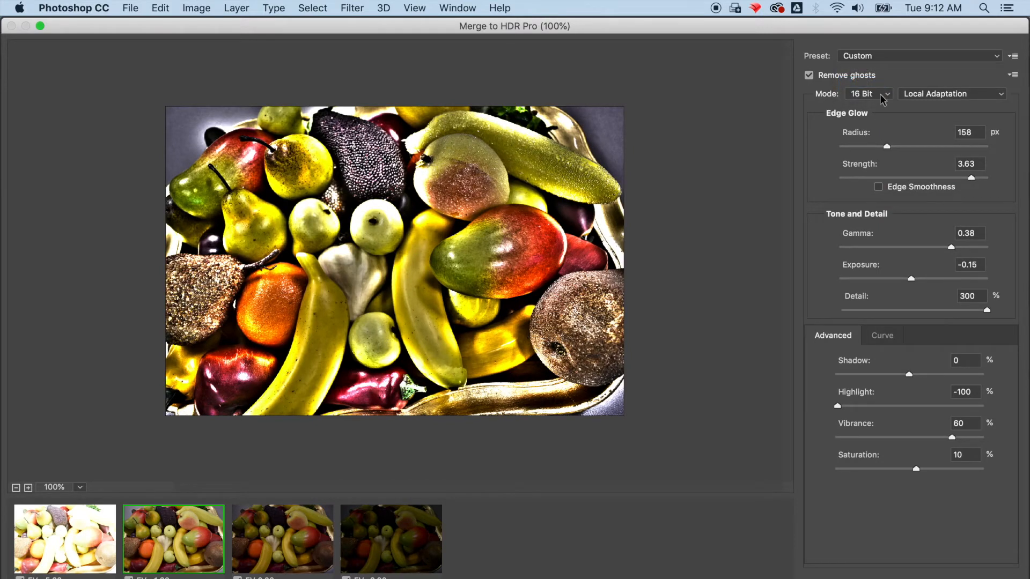
# Set the Edge Glow strength to 1.58 and the gamma to 1.74.
pyautogui.moveTo(971, 178); pyautogui.dragTo(897, 186)
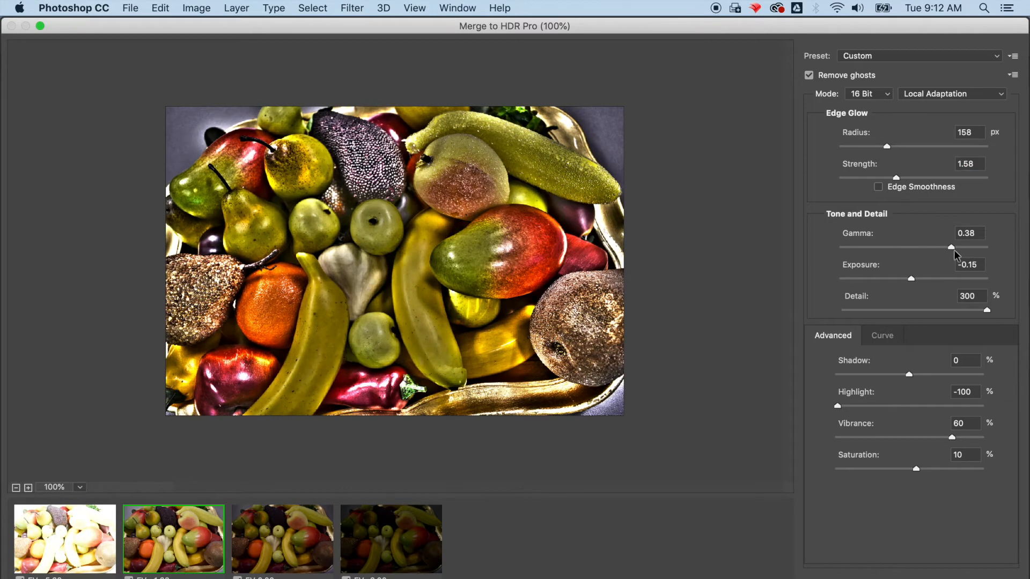
pyautogui.moveTo(953, 251); pyautogui.dragTo(887, 253)
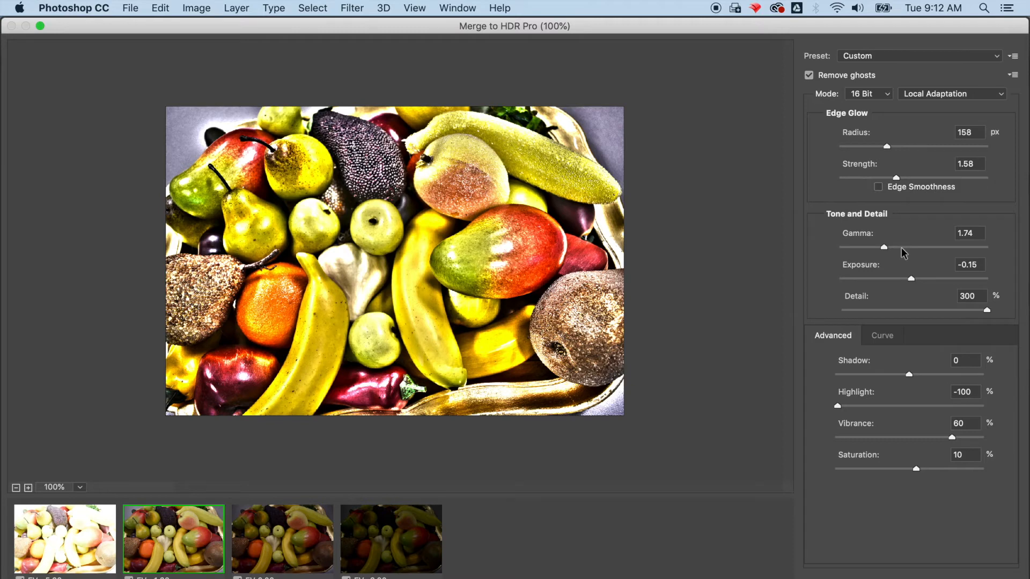
# Apply the Scott5 preset and compare the Detail setting at 102% and 300%, leaving it at 300%.
pyautogui.click(865, 55)
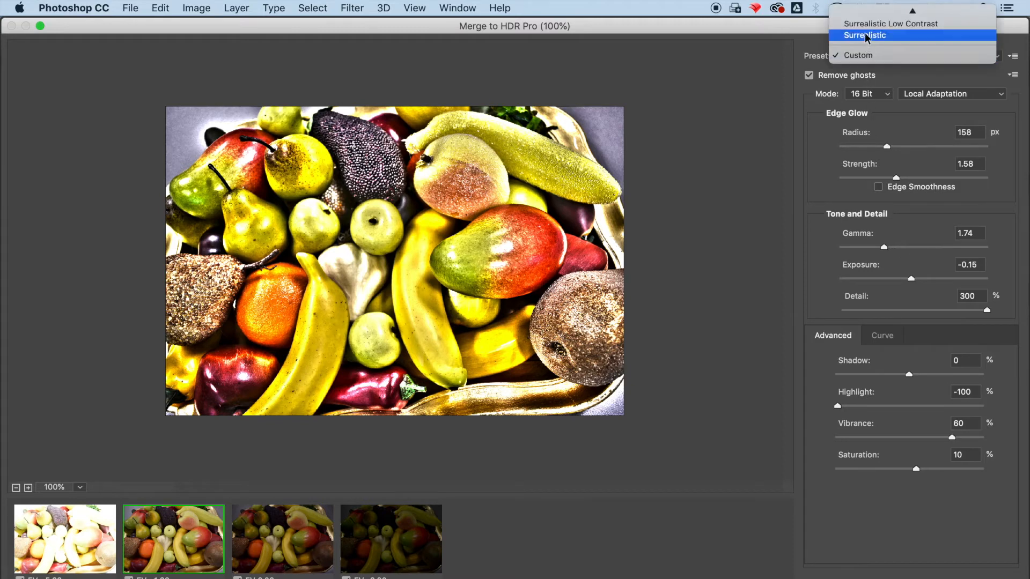
pyautogui.moveTo(859, 13)
pyautogui.click(870, 91)
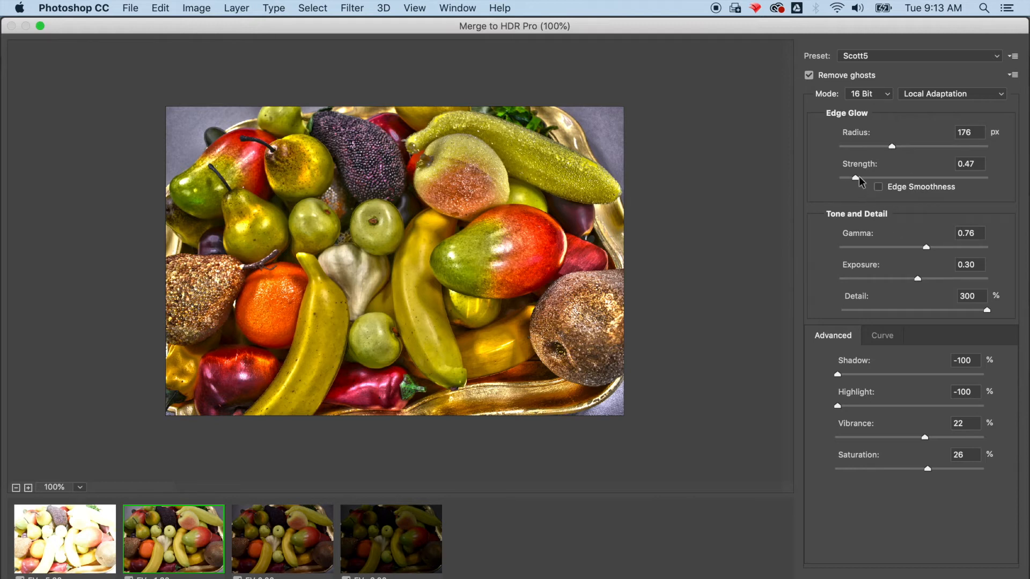
pyautogui.moveTo(990, 317); pyautogui.dragTo(919, 320)
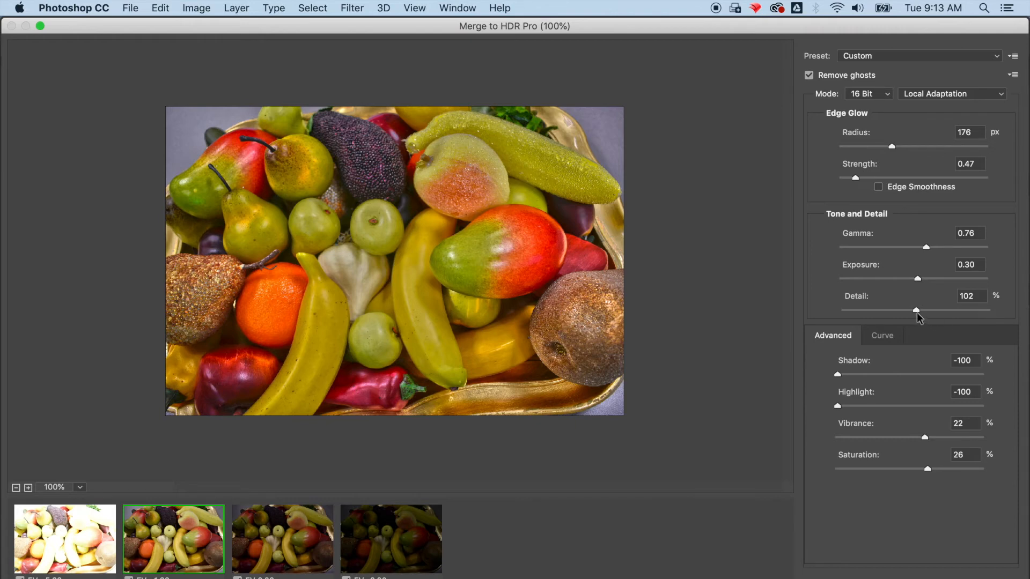
pyautogui.moveTo(916, 312); pyautogui.dragTo(991, 313)
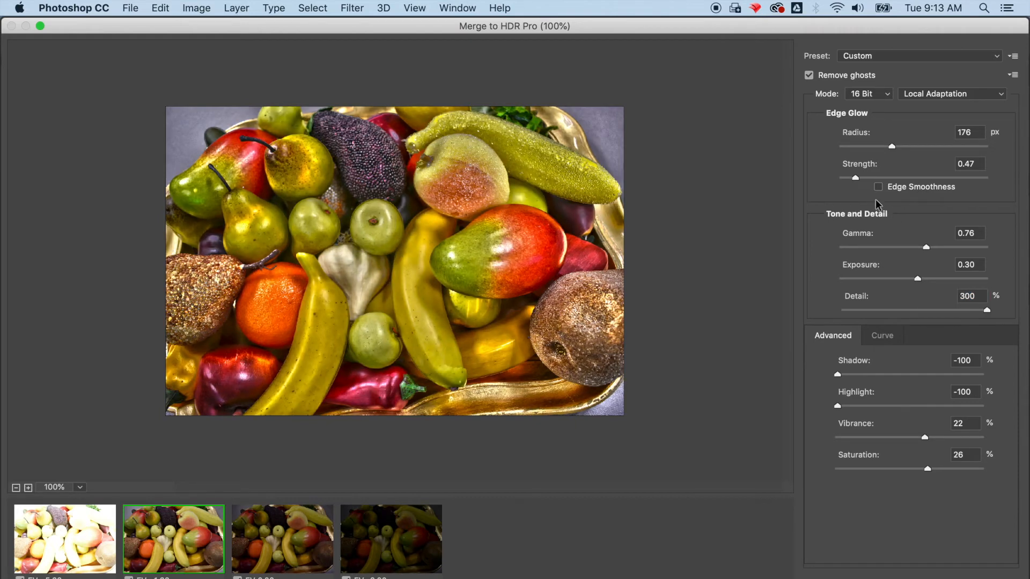
# Set the Edge Glow radius to 183 px and strength to 0.72, with vibrance at 72% and saturation at 61%.
pyautogui.moveTo(855, 178)
pyautogui.mouseDown()
pyautogui.moveTo(896, 178)
pyautogui.moveTo(866, 178)
pyautogui.mouseUp()
pyautogui.moveTo(925, 437); pyautogui.dragTo(960, 438)
pyautogui.moveTo(927, 469); pyautogui.dragTo(953, 469)
pyautogui.moveTo(892, 146)
pyautogui.mouseDown()
pyautogui.moveTo(907, 147)
pyautogui.moveTo(894, 146)
pyautogui.mouseUp()
pyautogui.moveTo(866, 178); pyautogui.dragTo(864, 178)
# Set the exposure to -0.65 and shadow to -57%, raise the highlight value, and complete the HDR merge.
pyautogui.moveTo(917, 278)
pyautogui.mouseDown()
pyautogui.moveTo(895, 279)
pyautogui.moveTo(905, 280)
pyautogui.mouseUp()
pyautogui.moveTo(838, 374); pyautogui.dragTo(869, 373)
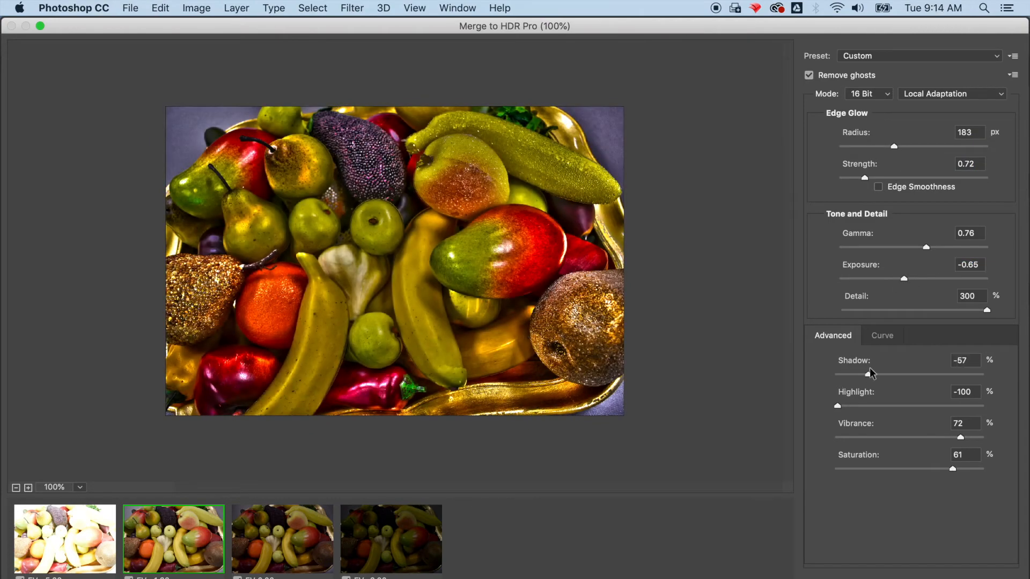
pyautogui.moveTo(838, 406); pyautogui.dragTo(864, 404)
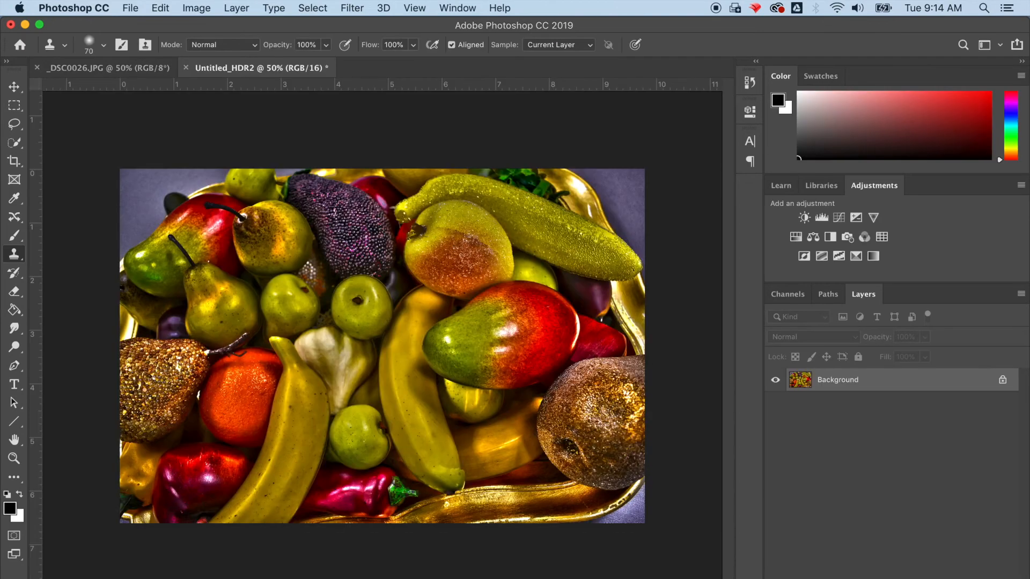
# Crop the merged fruit image tighter on all sides to exclude the purple backdrop and most of the gold tray's rim.
pyautogui.click(14, 161)
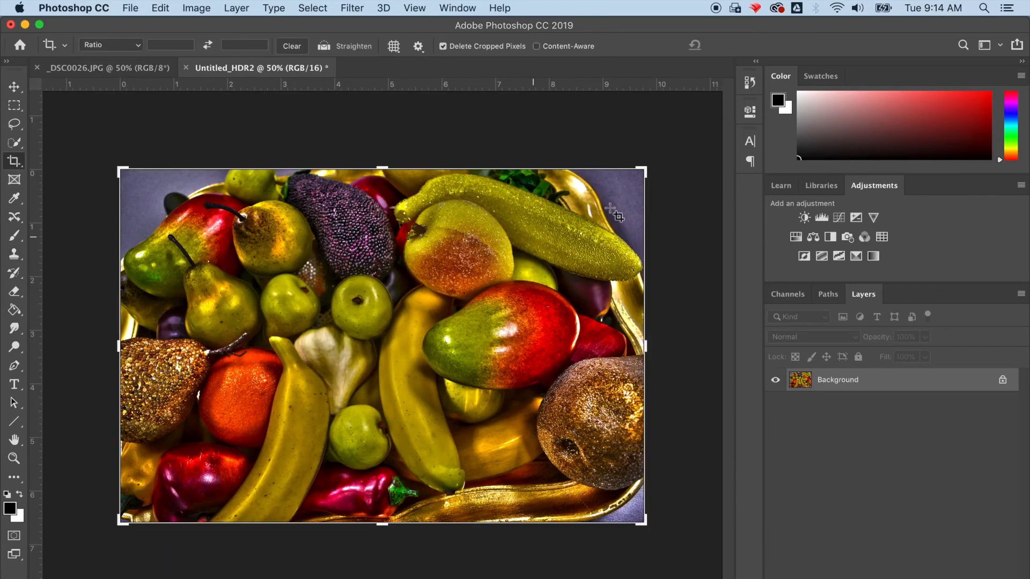
pyautogui.moveTo(642, 172); pyautogui.dragTo(657, 206)
pyautogui.moveTo(147, 194); pyautogui.dragTo(160, 203)
pyautogui.moveTo(302, 325)
pyautogui.mouseDown()
pyautogui.moveTo(301, 338)
pyautogui.moveTo(301, 329)
pyautogui.mouseUp()
pyautogui.press('Return')
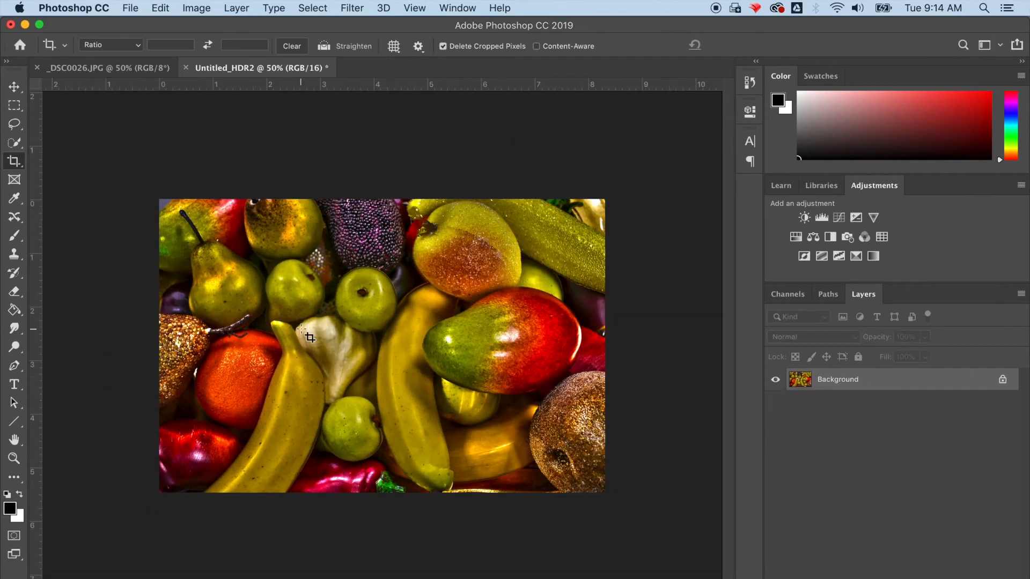
# Save a copy of the cropped fruit image in JPEG format under the name Fruit.
pyautogui.click(134, 8)
pyautogui.click(169, 159)
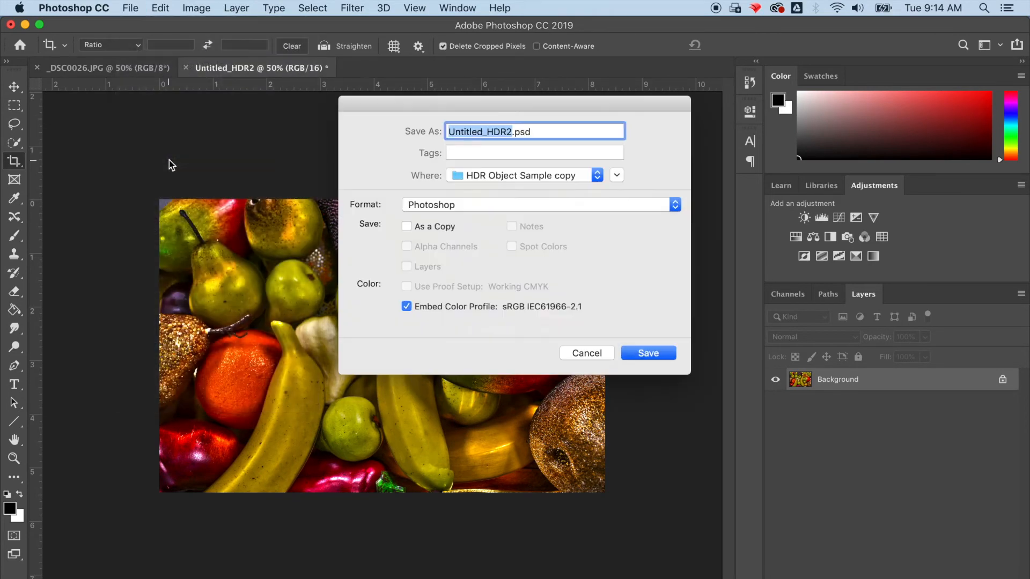
pyautogui.click(572, 205)
pyautogui.click(651, 268)
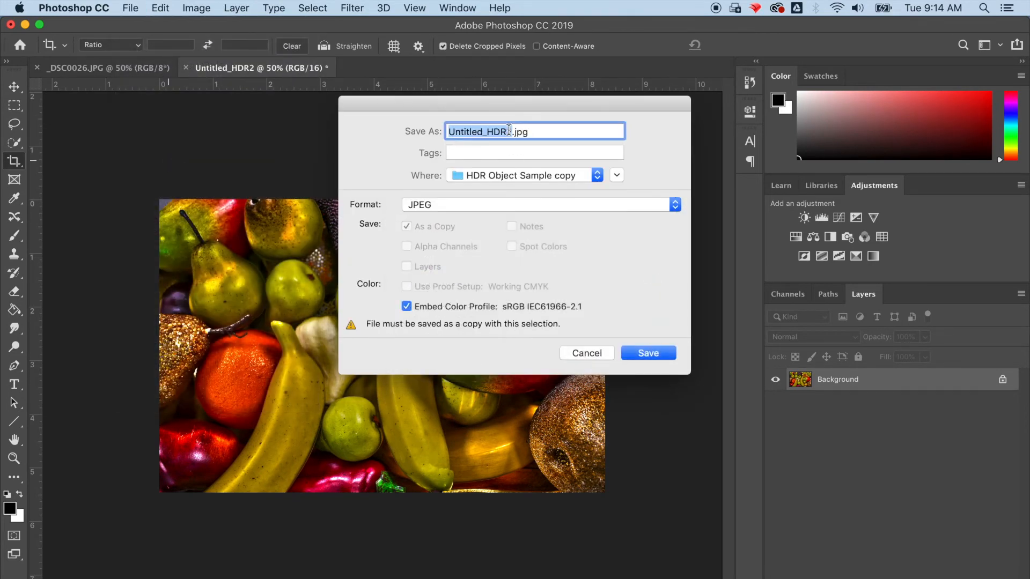
pyautogui.moveTo(481, 132); pyautogui.dragTo(412, 129)
pyautogui.write('Fruit')
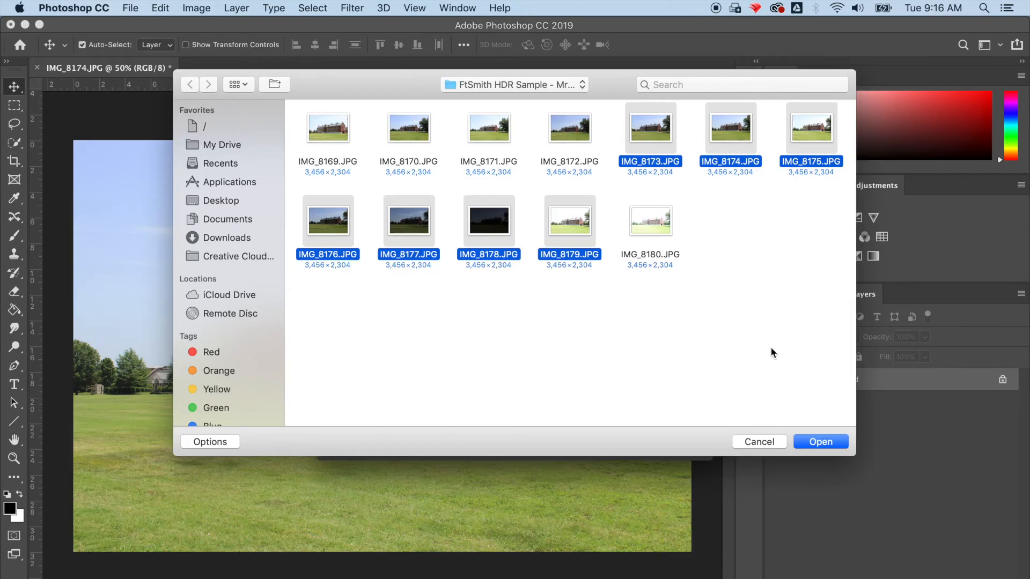
# Load the exposures IMG_8173.JPG through IMG_8179.JPG into Merge to HDR Pro and turn on ghost removal.
pyautogui.click(821, 375)
pyautogui.click(672, 237)
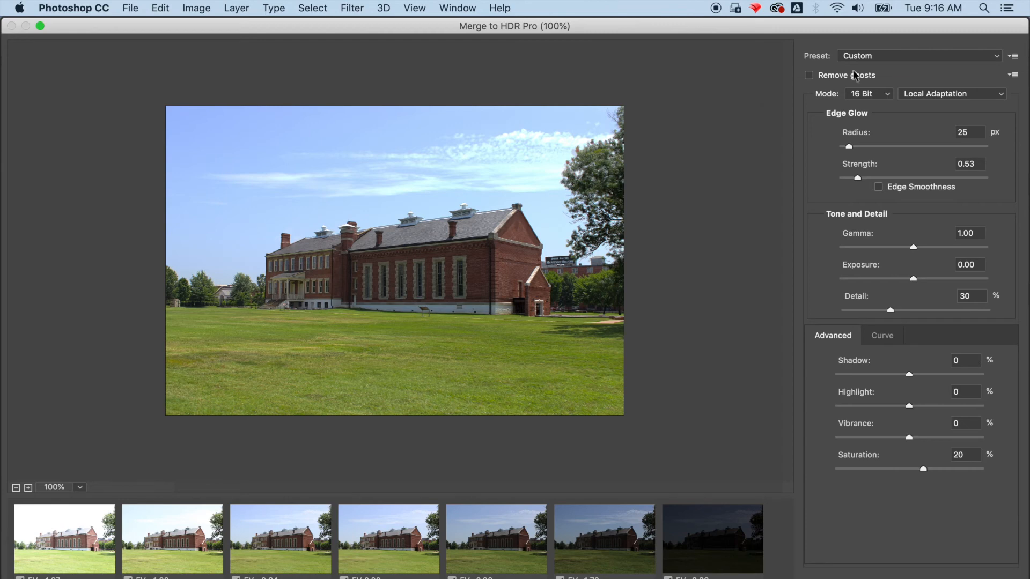
pyautogui.click(810, 76)
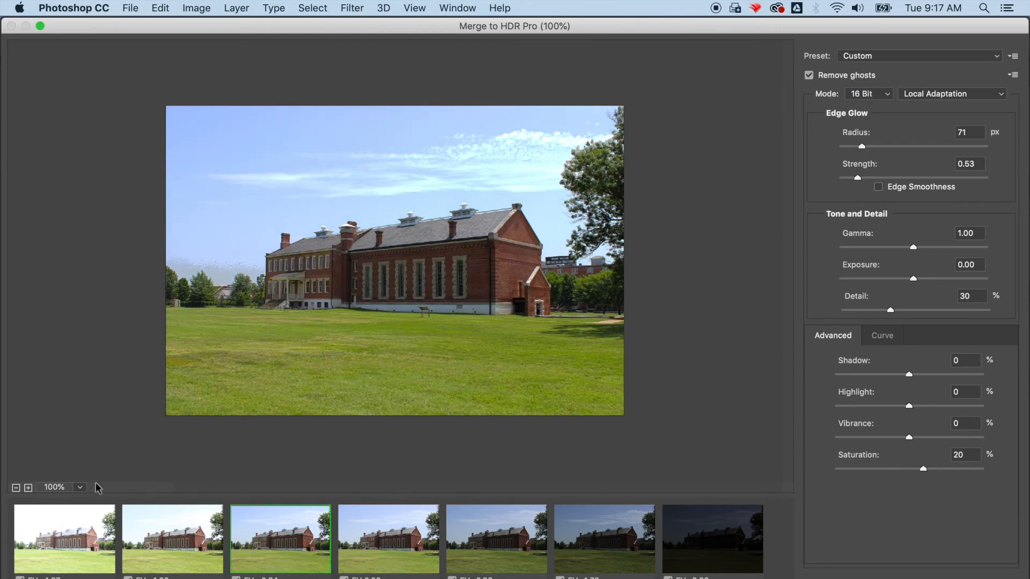
# Set Detail to 300%, exposure 0.05, shadow 52%, highlight -1%, vibrance 55%, saturation 39% and Edge Glow strength 0.57.
pyautogui.click(81, 485)
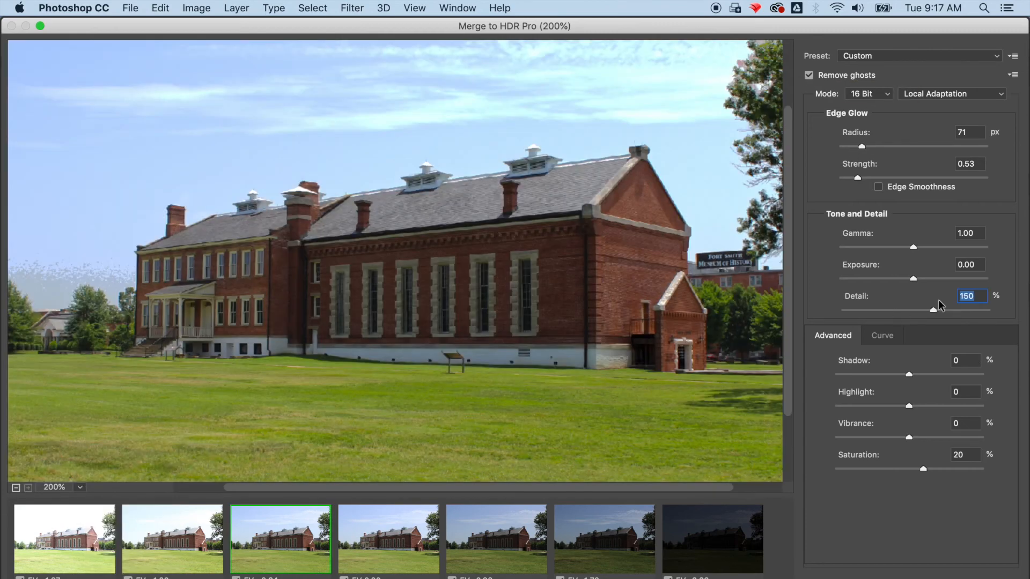
pyautogui.moveTo(940, 305); pyautogui.dragTo(1011, 308)
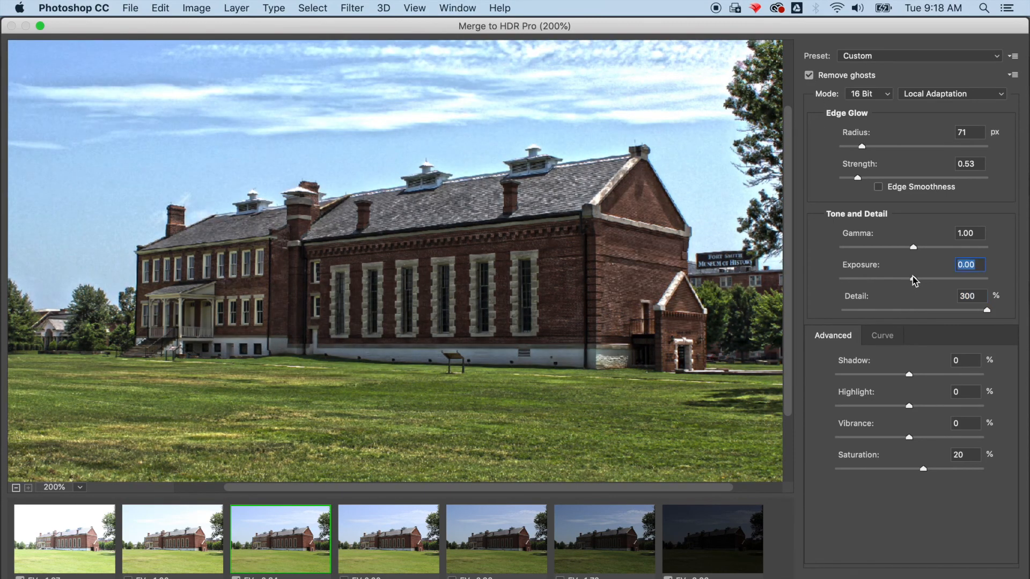
pyautogui.moveTo(913, 278)
pyautogui.mouseDown()
pyautogui.moveTo(930, 277)
pyautogui.moveTo(914, 278)
pyautogui.mouseUp()
pyautogui.moveTo(910, 405); pyautogui.dragTo(924, 374)
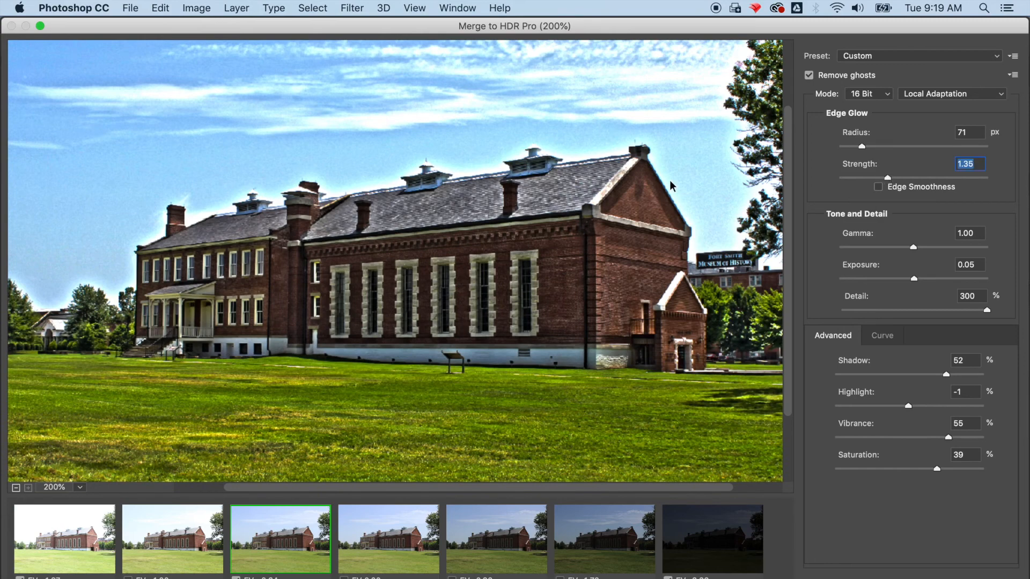
pyautogui.moveTo(872, 178); pyautogui.dragTo(860, 180)
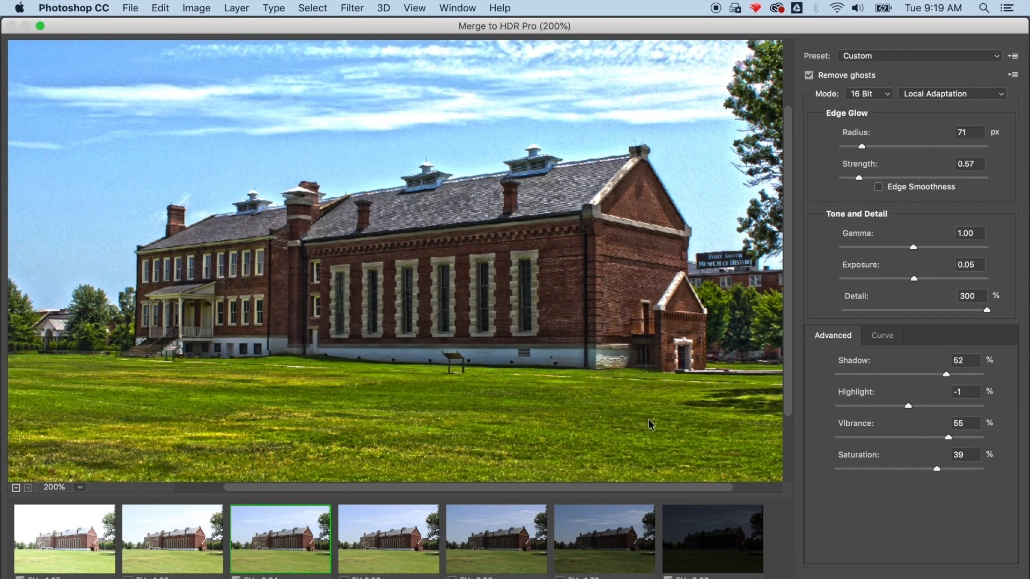
# Switch individual source exposures in and out of the merge to compare them, without ghost removal, and complete the HDR merge.
pyautogui.click(453, 578)
pyautogui.click(128, 578)
pyautogui.click(80, 488)
pyautogui.click(110, 542)
pyautogui.click(452, 577)
pyautogui.click(560, 578)
pyautogui.click(128, 578)
pyautogui.click(236, 578)
pyautogui.click(344, 578)
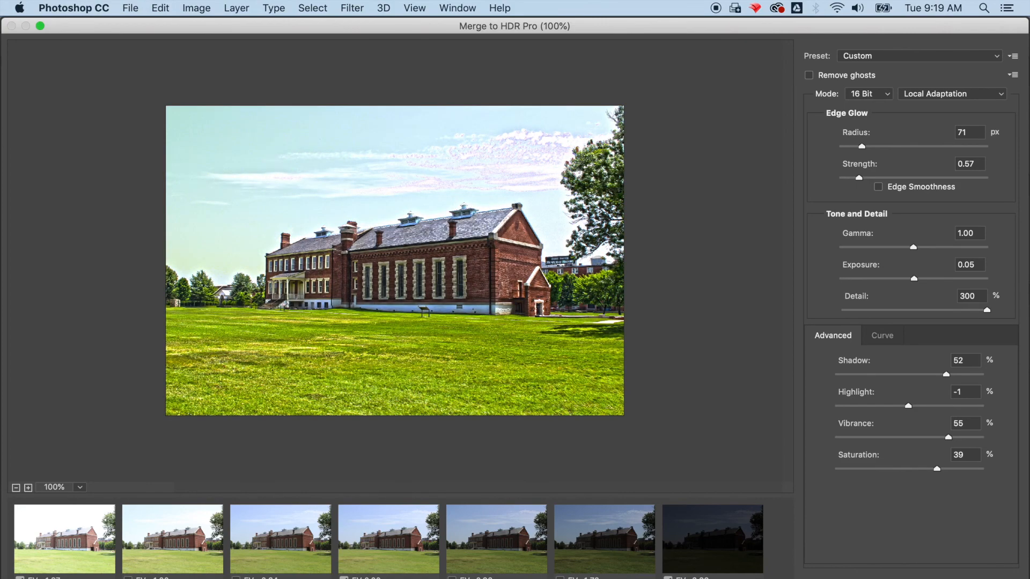
pyautogui.click(236, 578)
pyautogui.click(344, 578)
pyautogui.click(452, 578)
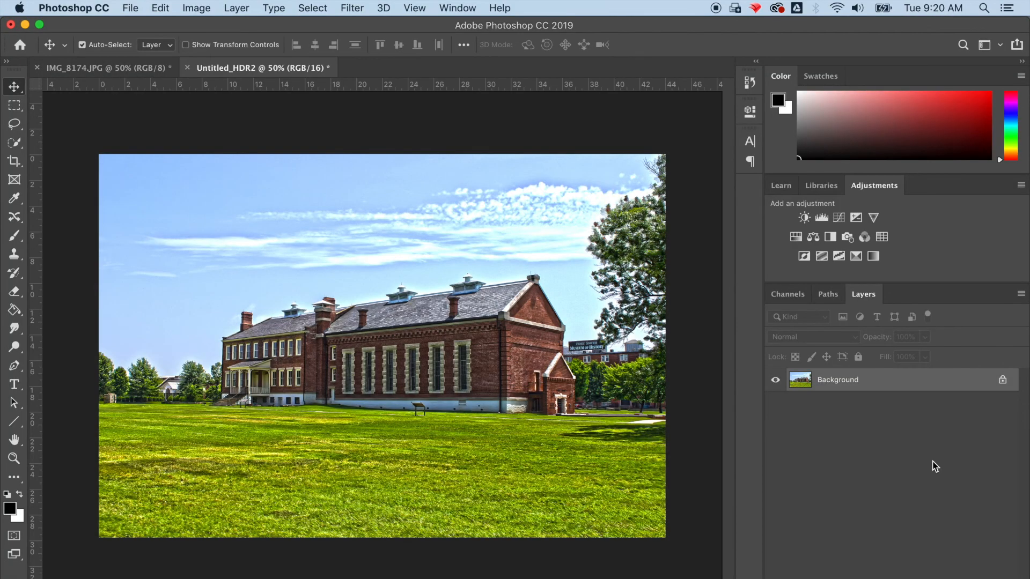
# Save a copy of the merged building image in JPEG format as FtSmith_HDR2.
pyautogui.click(134, 10)
pyautogui.click(142, 154)
pyautogui.click(663, 204)
pyautogui.click(664, 269)
pyautogui.write('FtSmith_HDR2')
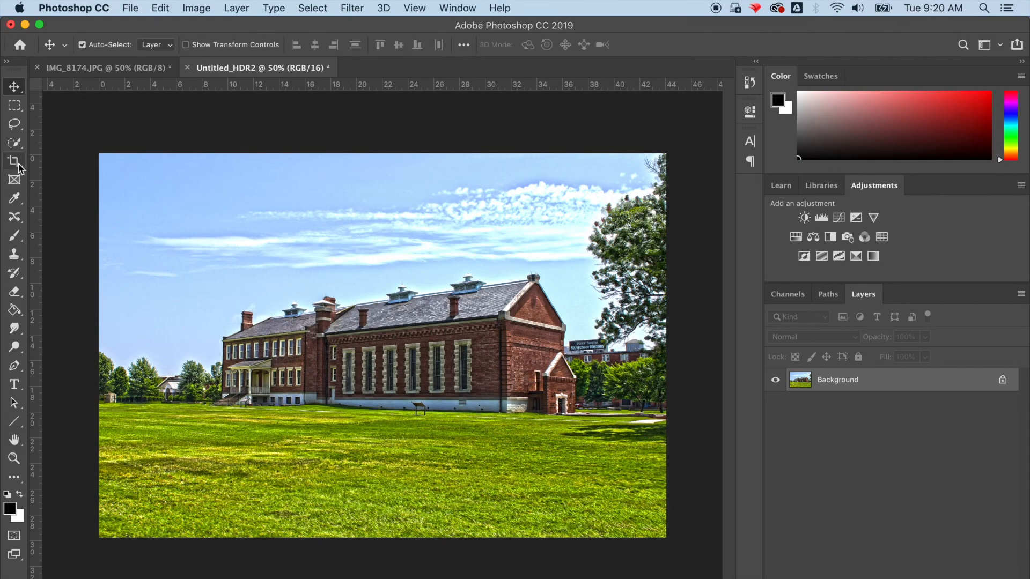
# Crop the building image, cutting a wide strip off its left edge and narrower strips off the top and bottom.
pyautogui.press('c')
pyautogui.moveTo(98, 156); pyautogui.dragTo(138, 181)
pyautogui.moveTo(341, 304)
pyautogui.mouseDown()
pyautogui.moveTo(340, 338)
pyautogui.moveTo(345, 321)
pyautogui.mouseUp()
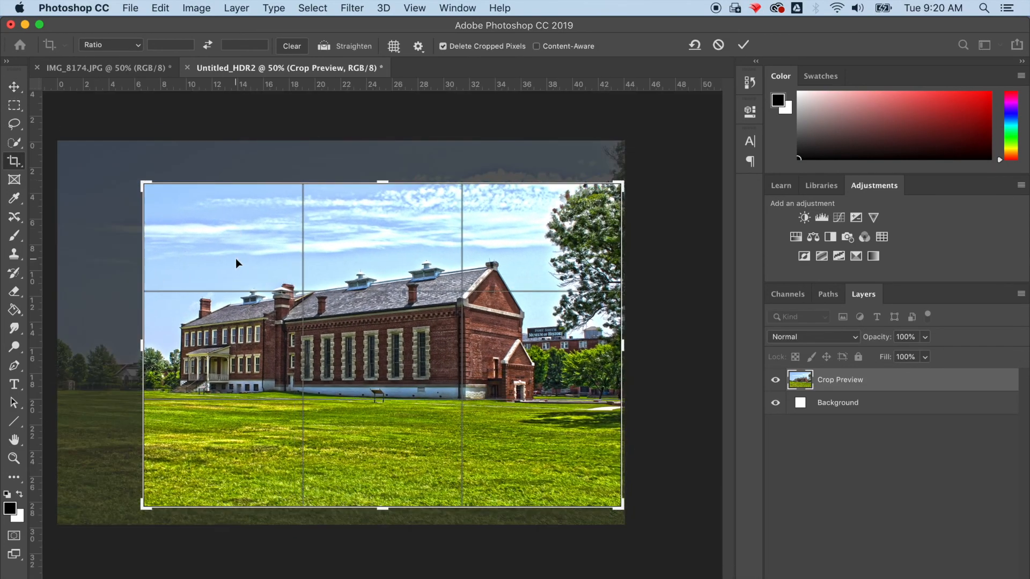
pyautogui.press('Return')
# Save a JPEG copy of the cropped building image as FtSmith2.jpg.
pyautogui.click(130, 7)
pyautogui.click(143, 154)
pyautogui.write('FtSmith2.jpg')
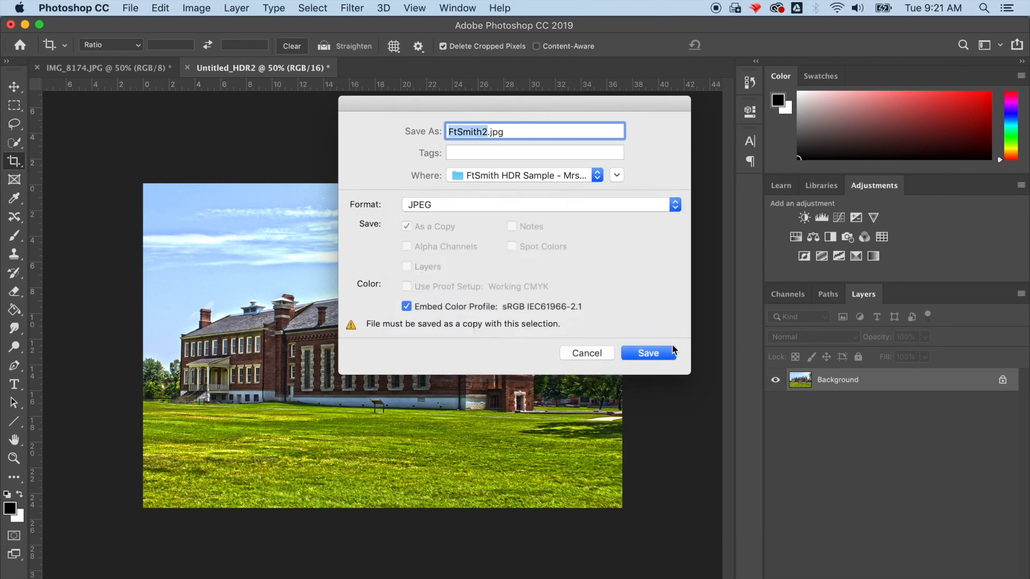
pyautogui.press('Return')
# Start HDR Toning on the building image with Detail at +51%, nudge the gamma, and lower the Edge Glow strength and radius.
pyautogui.click(193, 9)
pyautogui.moveTo(252, 47)
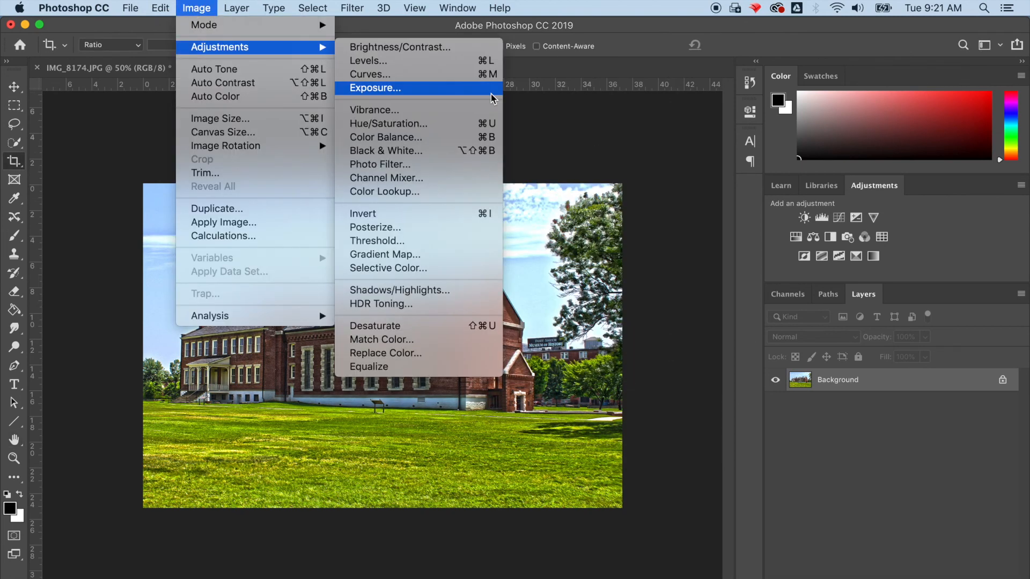
pyautogui.click(381, 303)
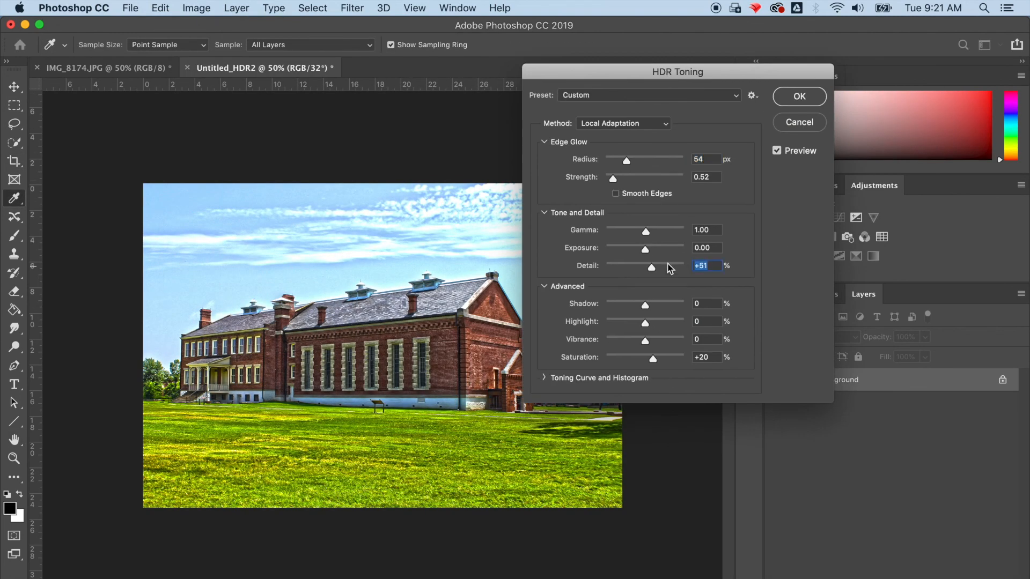
pyautogui.moveTo(646, 232)
pyautogui.mouseDown()
pyautogui.moveTo(617, 231)
pyautogui.moveTo(647, 232)
pyautogui.mouseUp()
pyautogui.moveTo(613, 178)
pyautogui.mouseDown()
pyautogui.moveTo(637, 178)
pyautogui.moveTo(572, 194)
pyautogui.moveTo(608, 179)
pyautogui.mouseUp()
pyautogui.moveTo(626, 161); pyautogui.dragTo(604, 161)
# Strongly lower the shadow value, raise the highlight value, adjust the saturation, and apply the HDR toning.
pyautogui.moveTo(645, 304); pyautogui.dragTo(573, 311)
pyautogui.moveTo(646, 322); pyautogui.dragTo(670, 343)
pyautogui.click(653, 358)
pyautogui.click(799, 96)
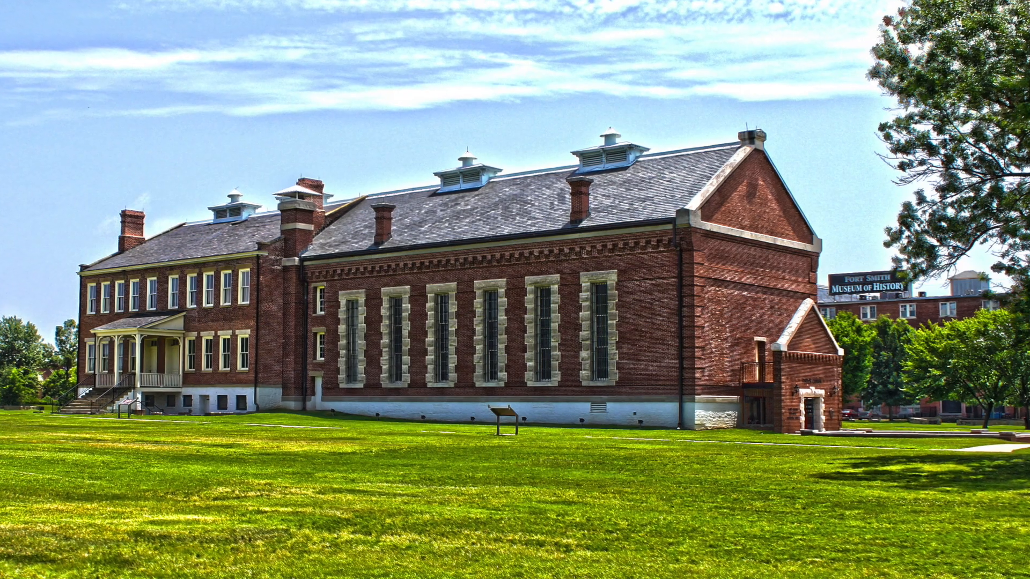